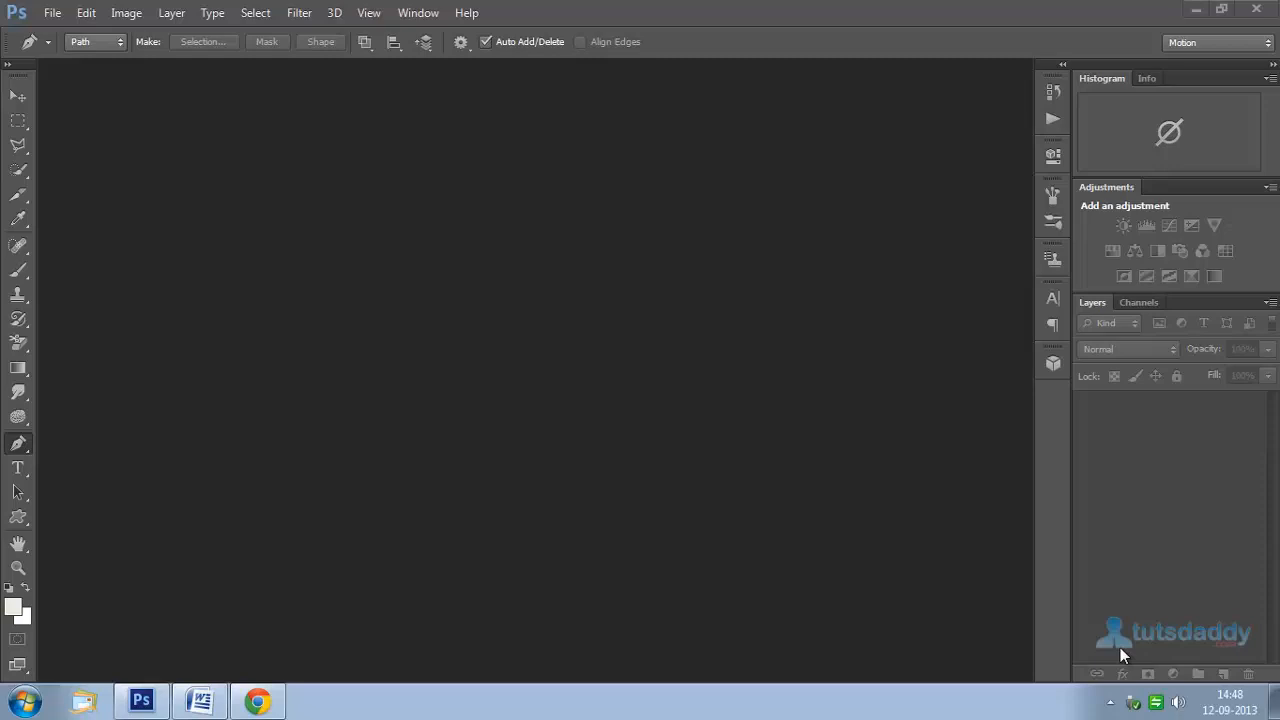
- Open the bedroom interior photo from Open Recent and view it at 100%
click(53, 13)
mouse_move(87, 141)
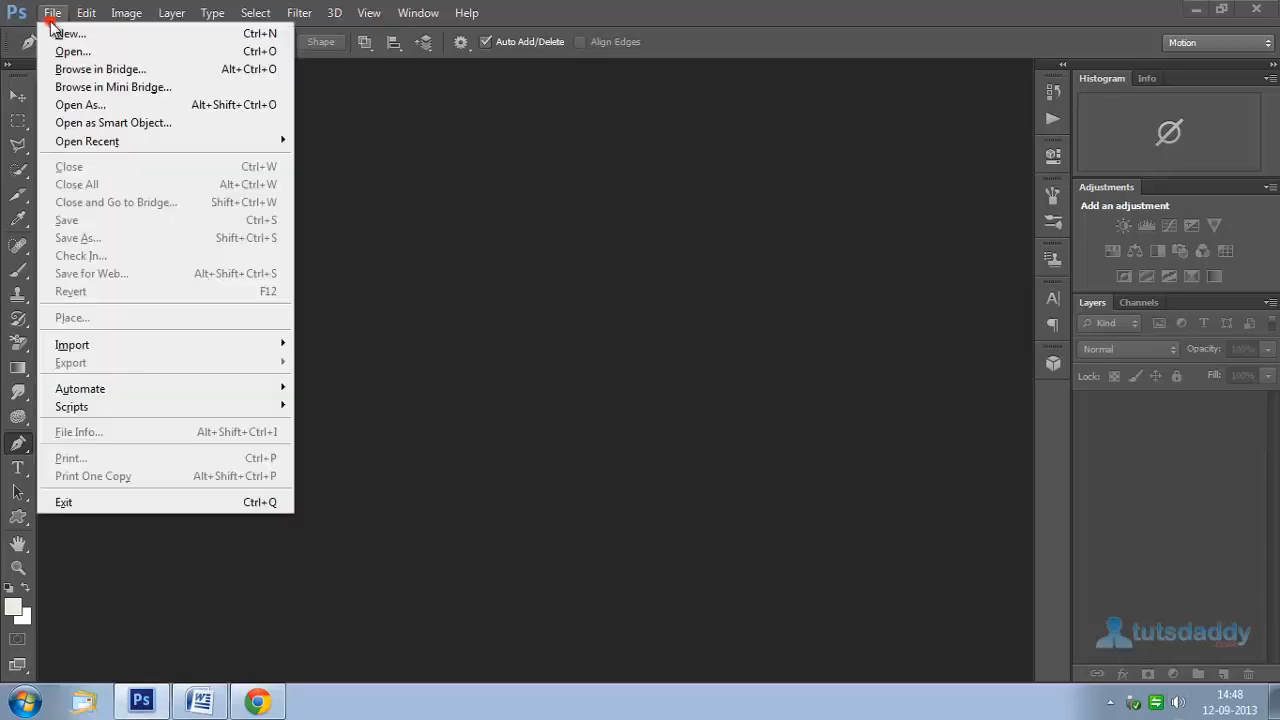
click(313, 141)
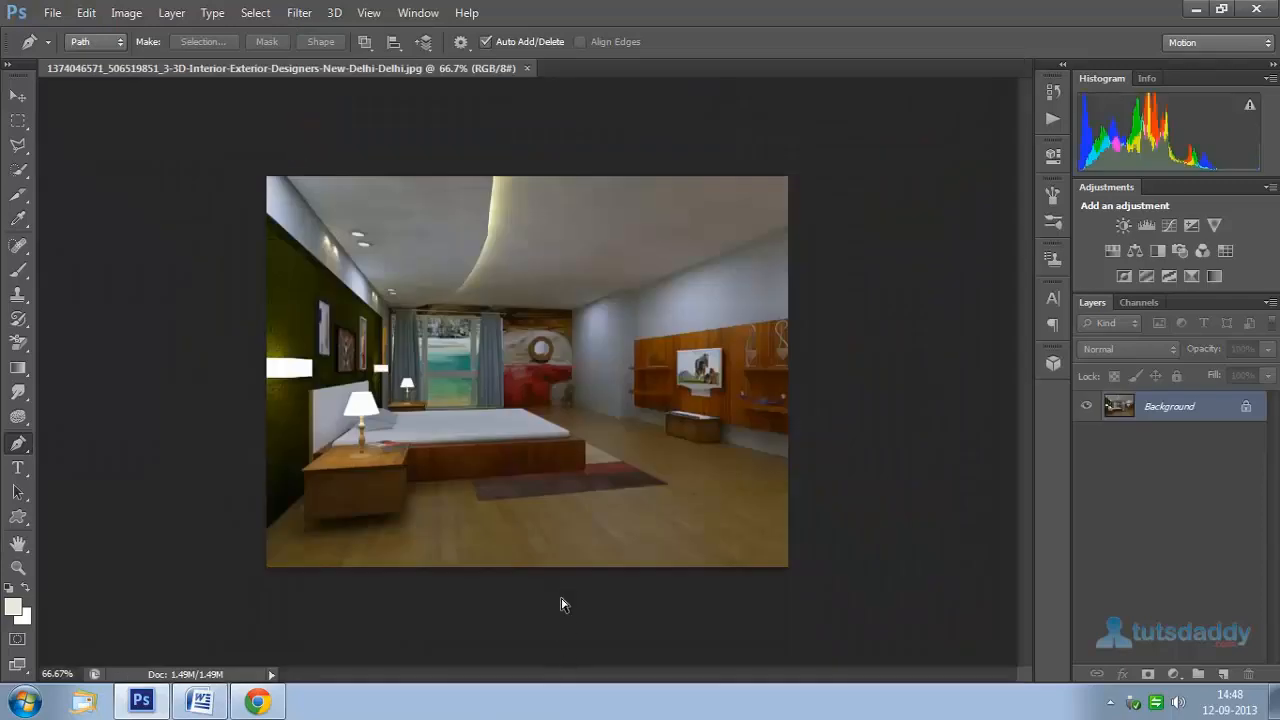
key(ctrl+1)
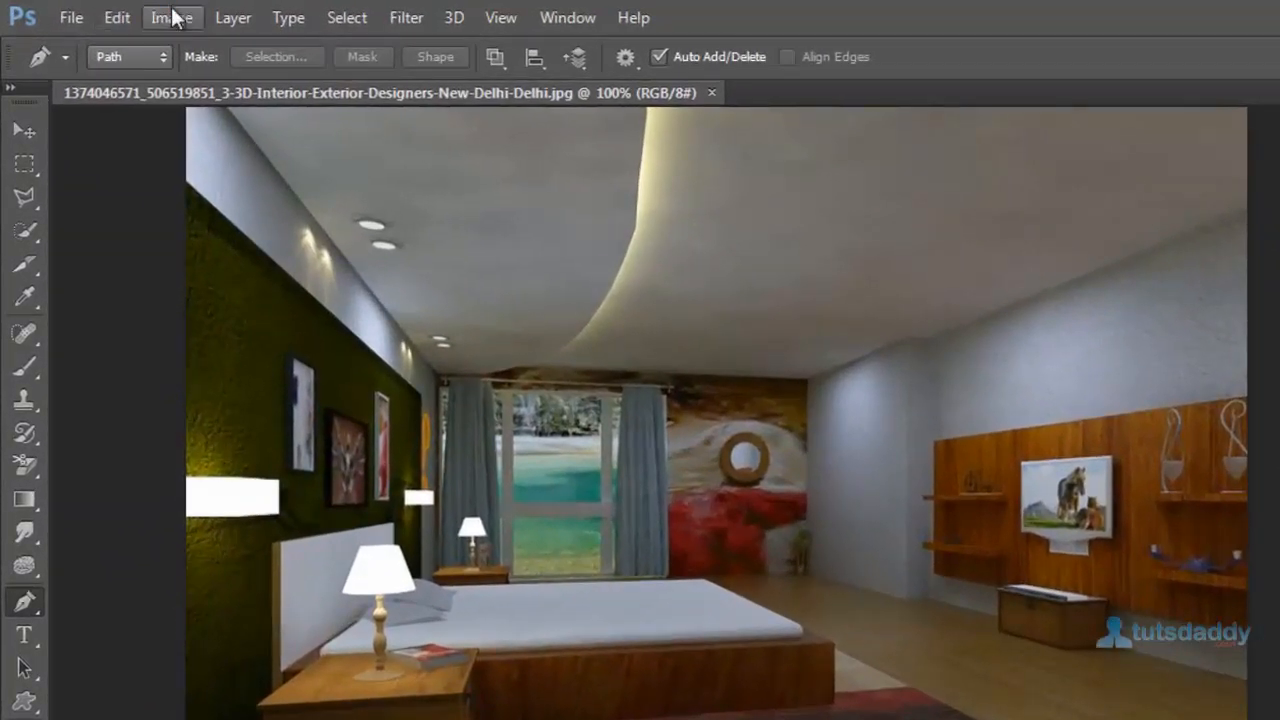
- Start Shadows/Highlights and zoom to 200% on the bed and rug
click(172, 18)
mouse_move(210, 82)
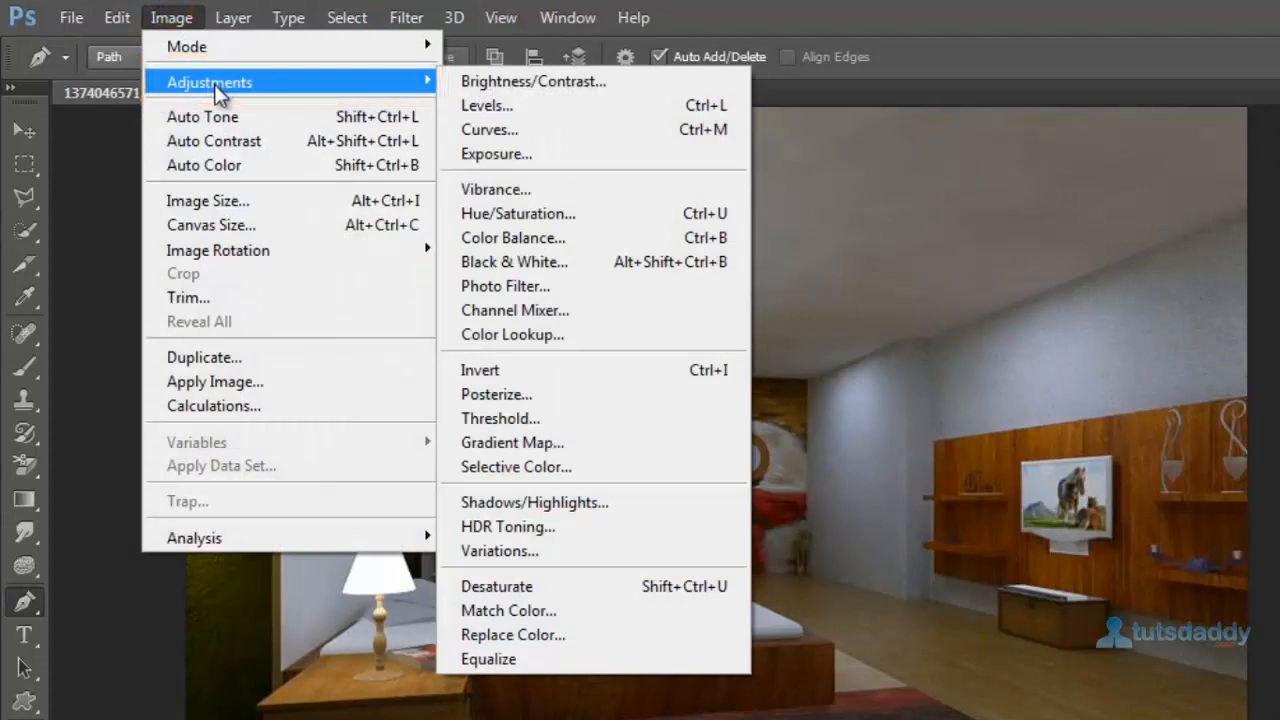
click(570, 503)
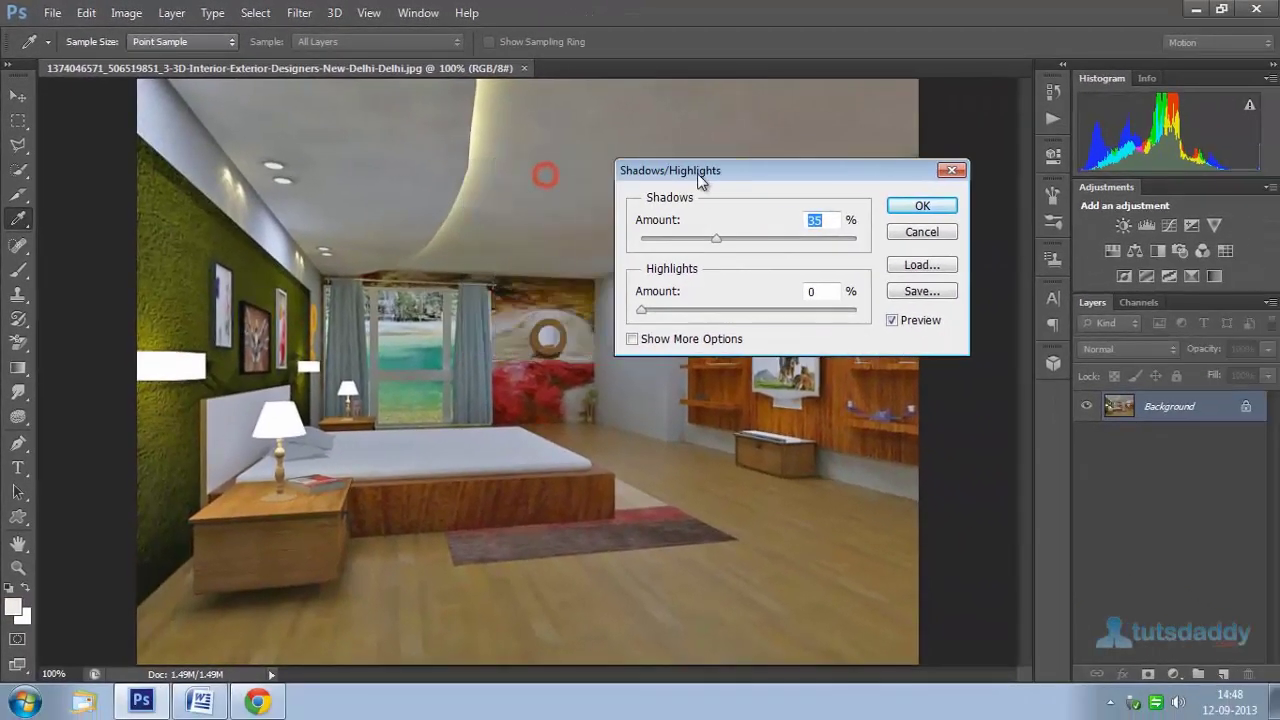
drag(697, 173, 765, 199)
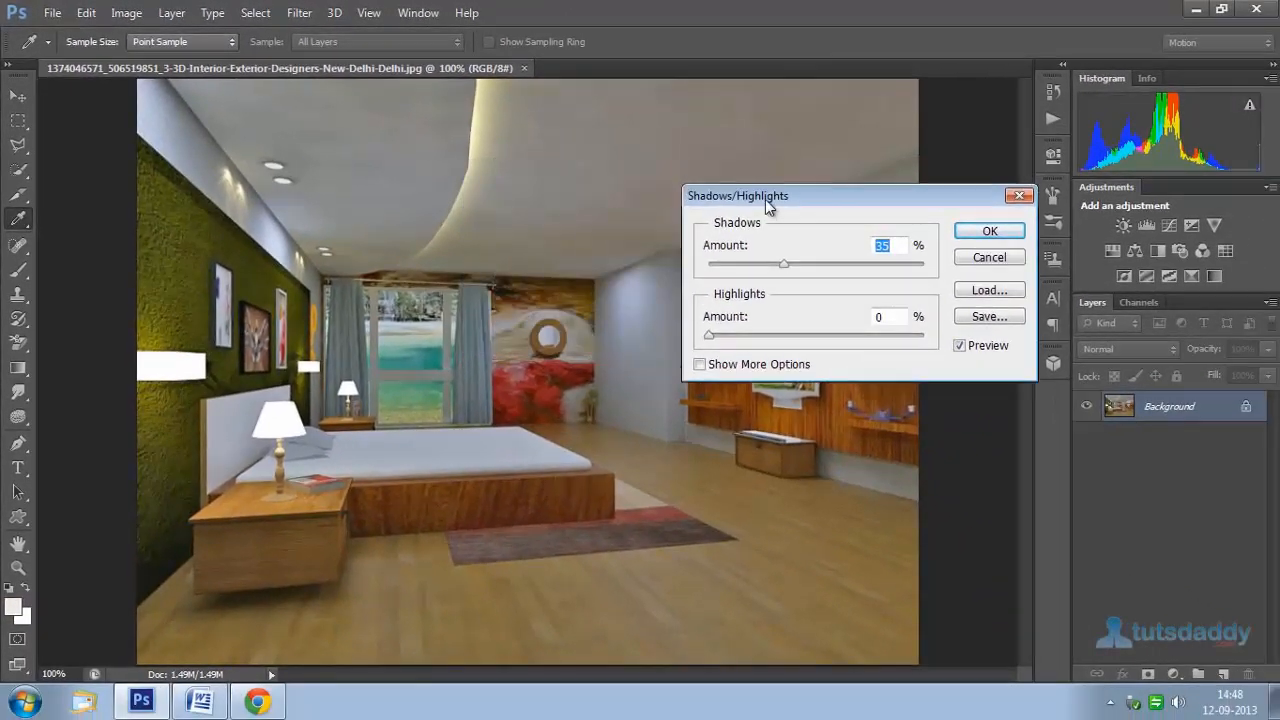
key(ctrl+plus)
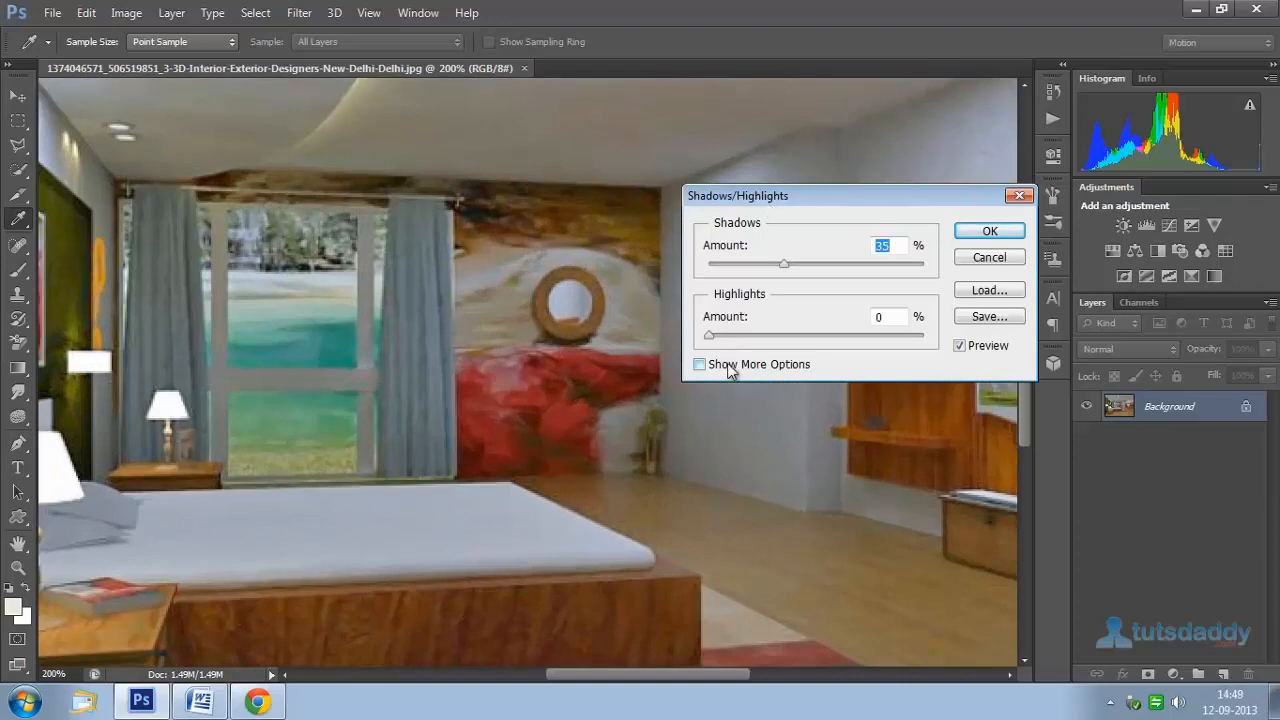
drag(660, 430, 596, 267)
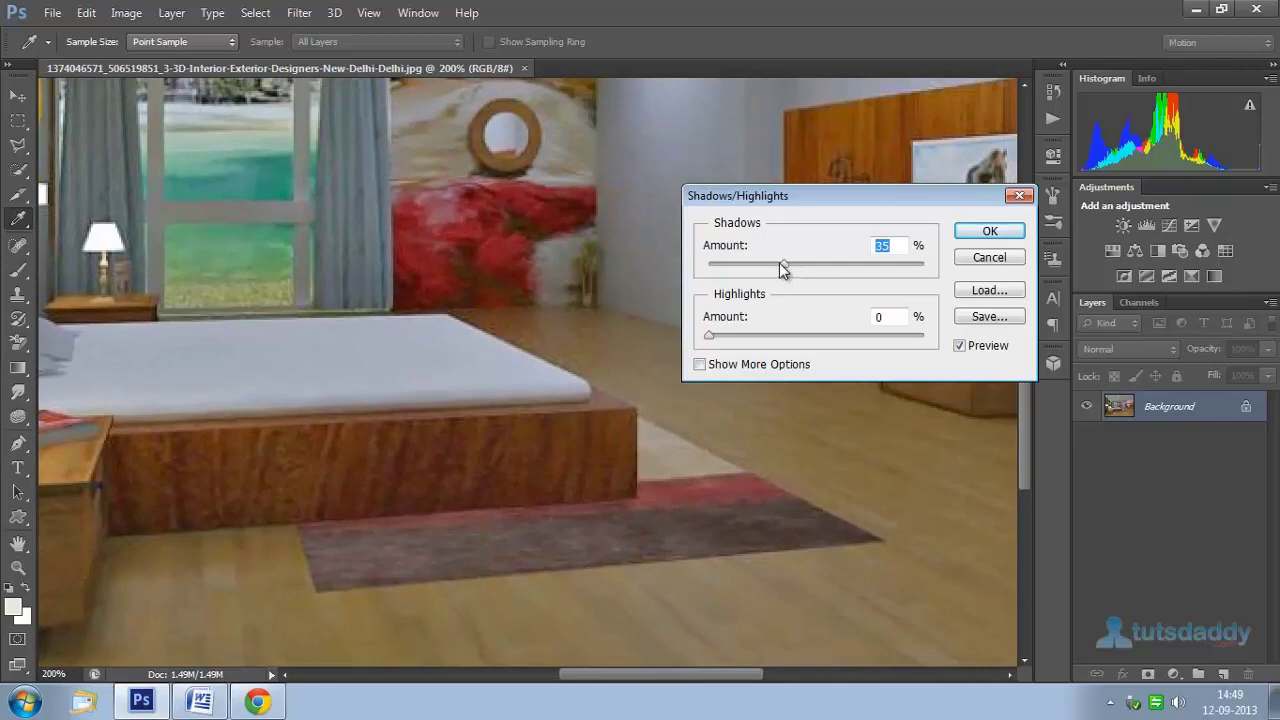
- Set Shadows Amount to 100% and Highlights Amount to 0%
drag(782, 266, 926, 266)
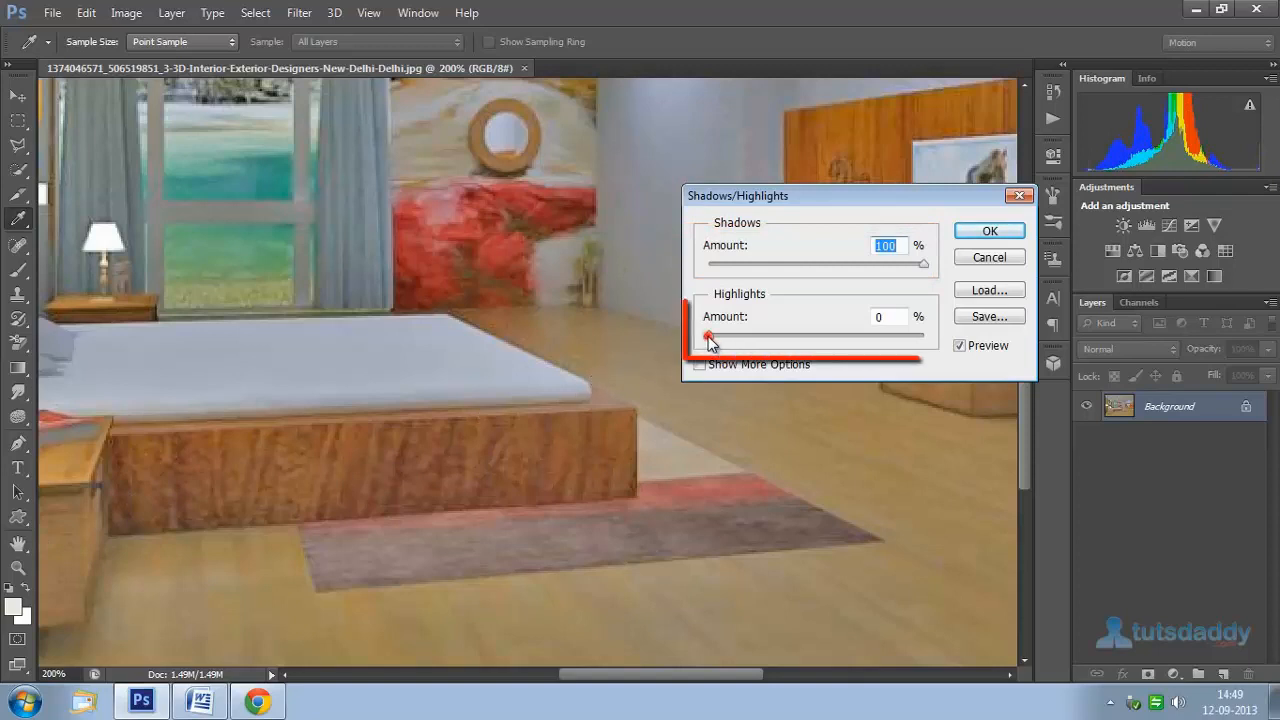
drag(710, 336, 926, 336)
drag(793, 336, 710, 336)
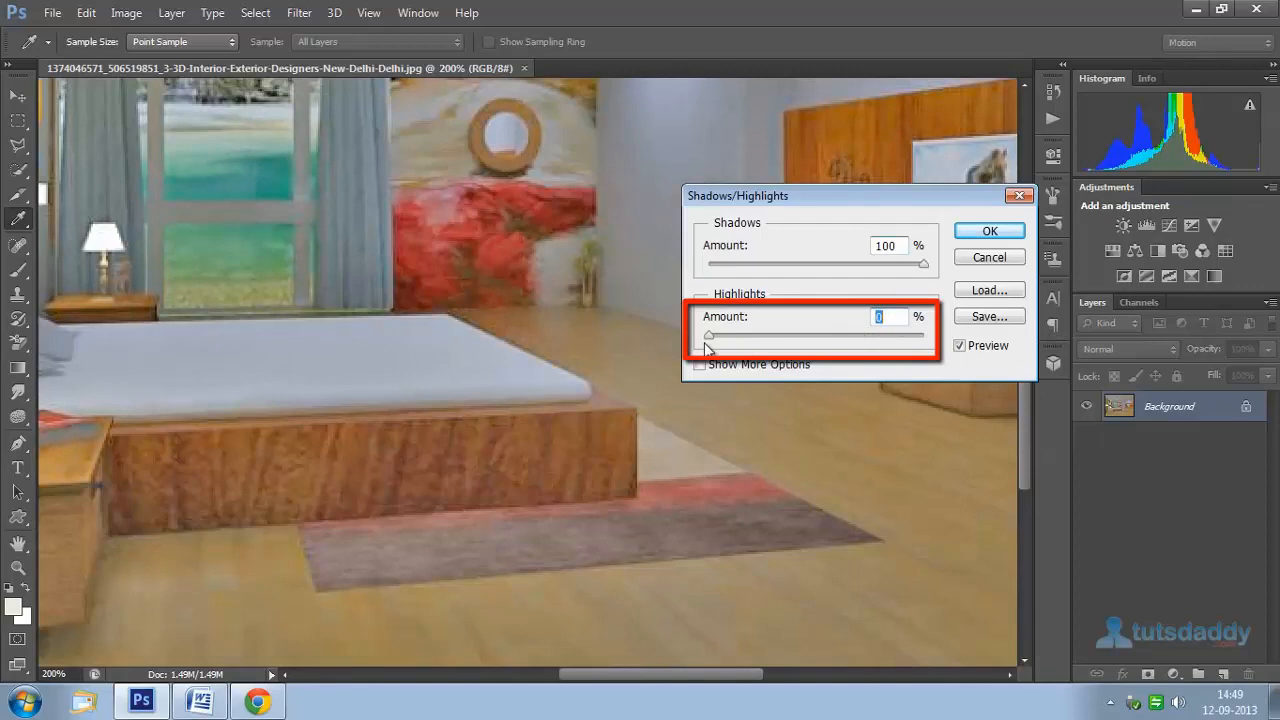
- Apply the adjustment, compare with undo/redo, and end on the original darker state
click(989, 231)
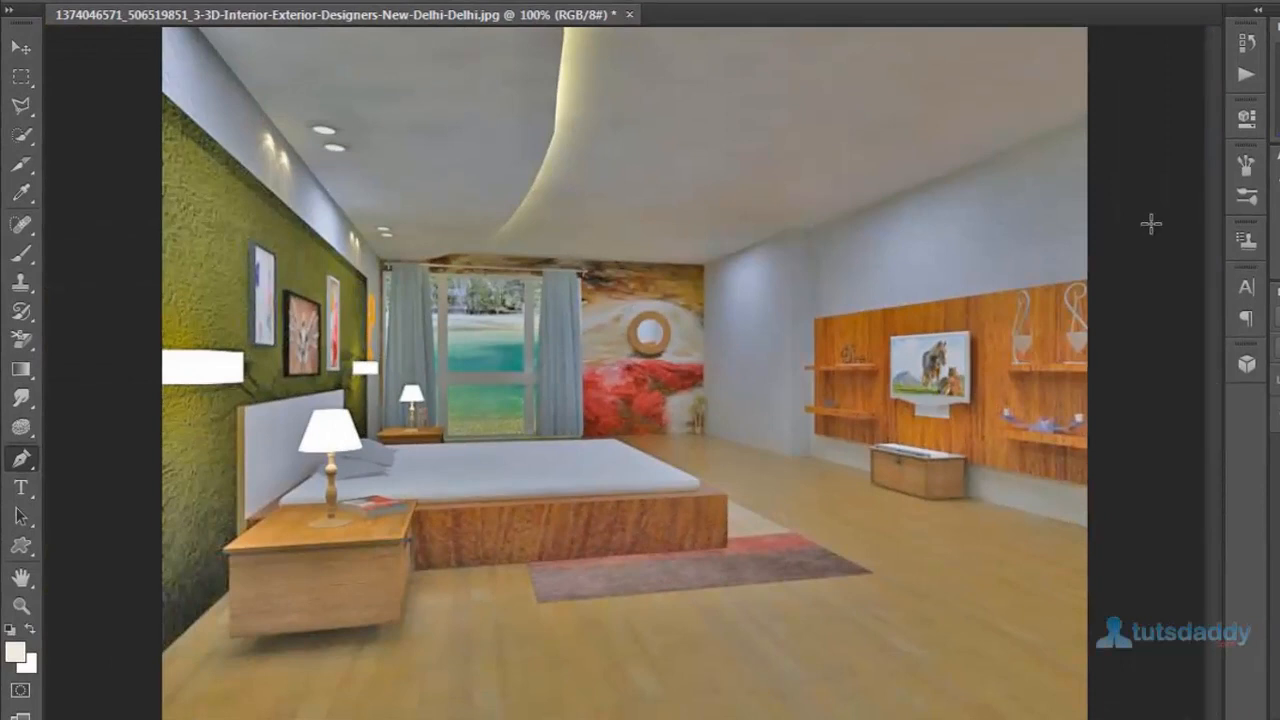
key(ctrl+z)
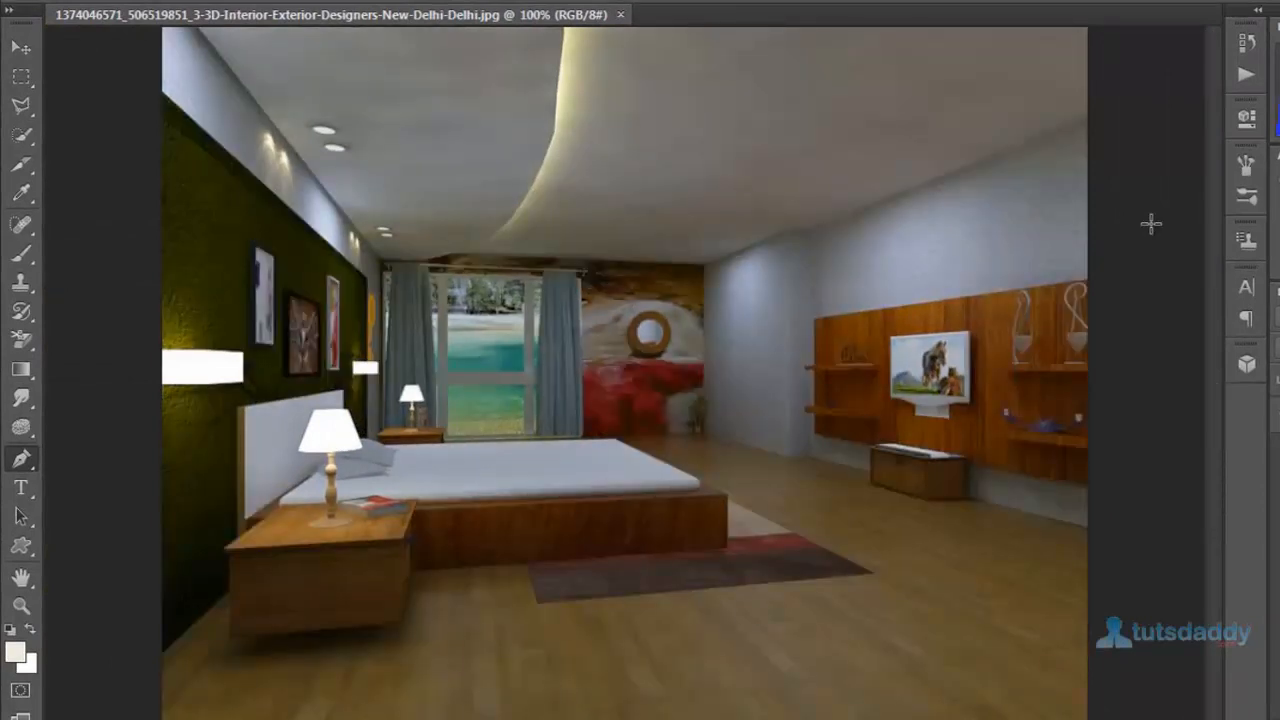
key(ctrl+z)
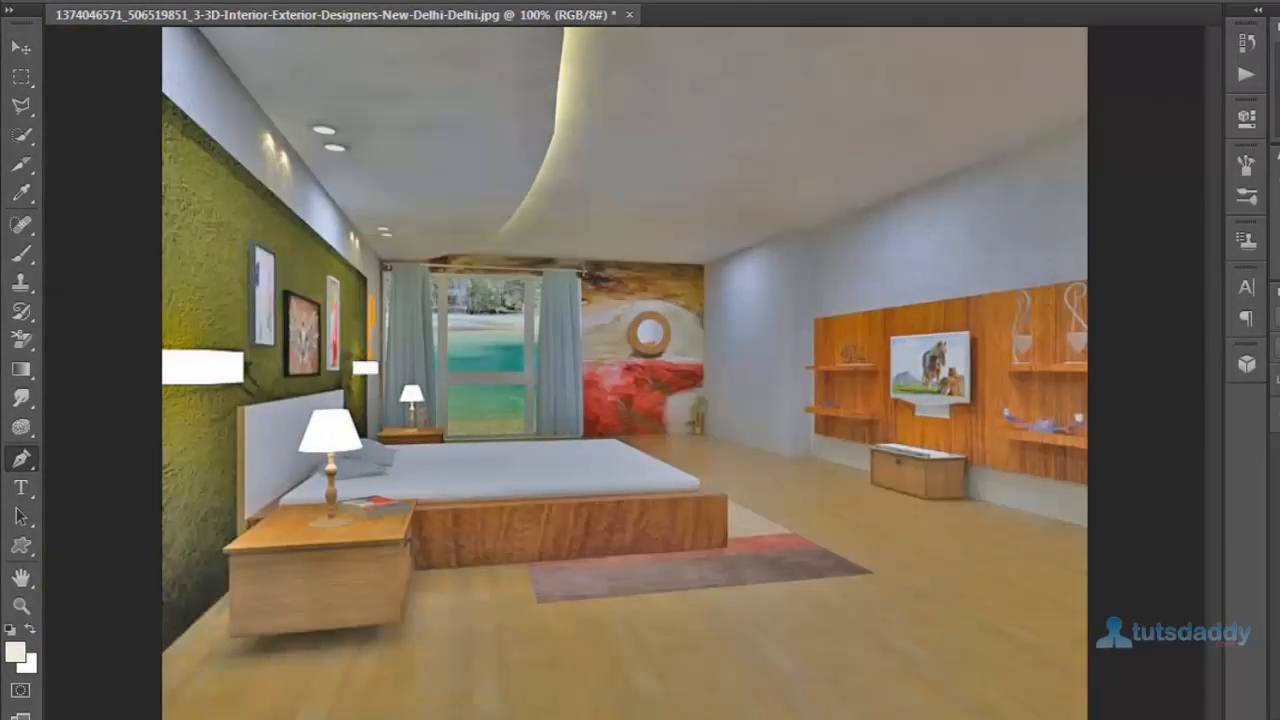
key(ctrl+z)
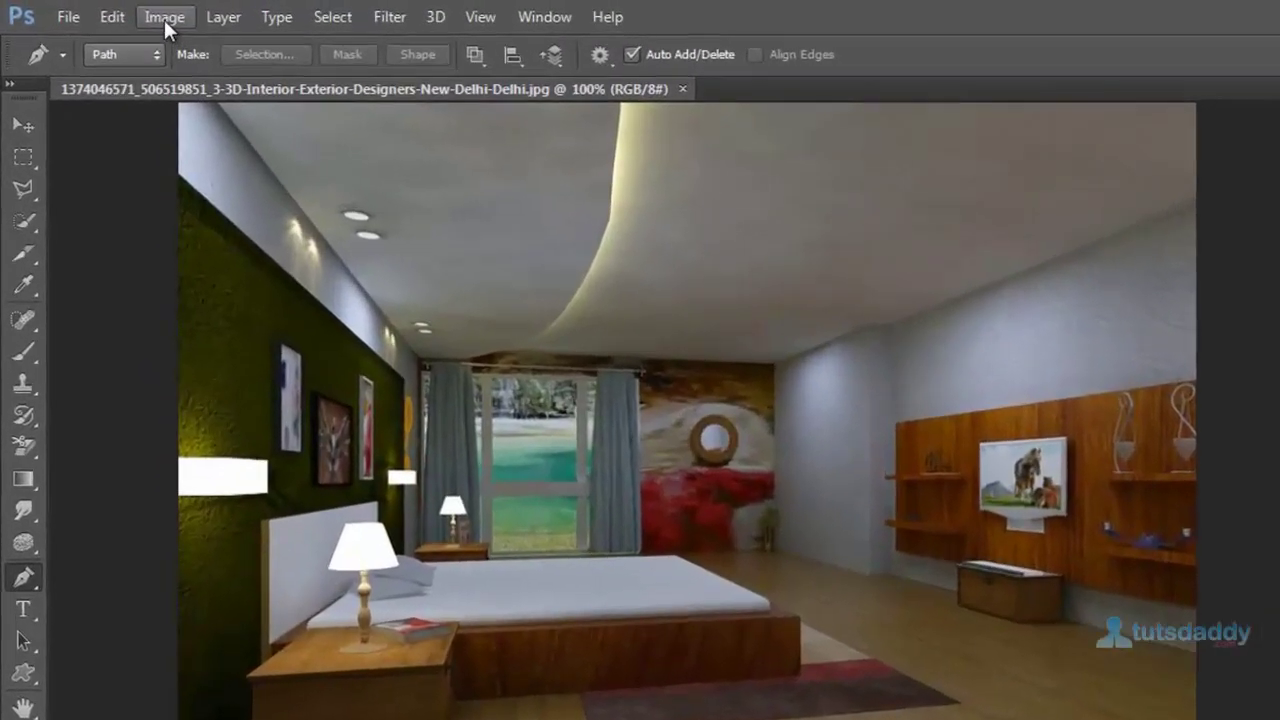
- Start HDR Toning and set Gamma 0.86 and Exposure +0.77
click(164, 19)
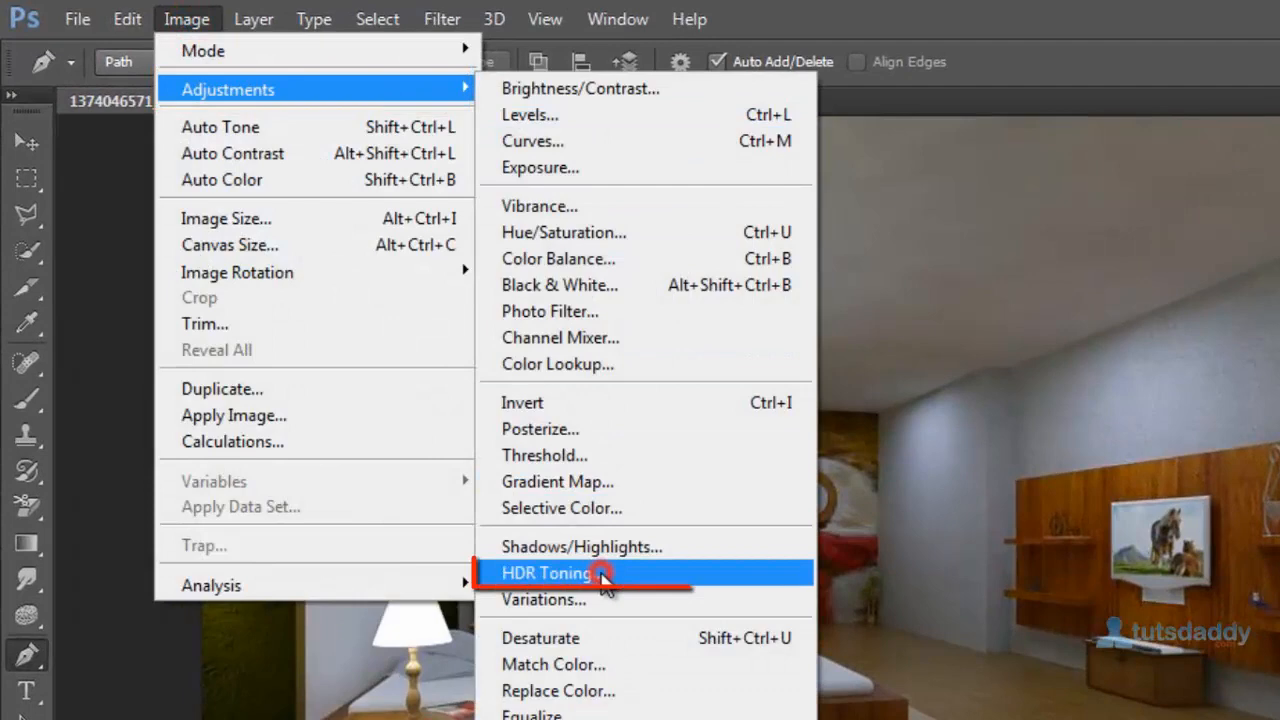
click(552, 573)
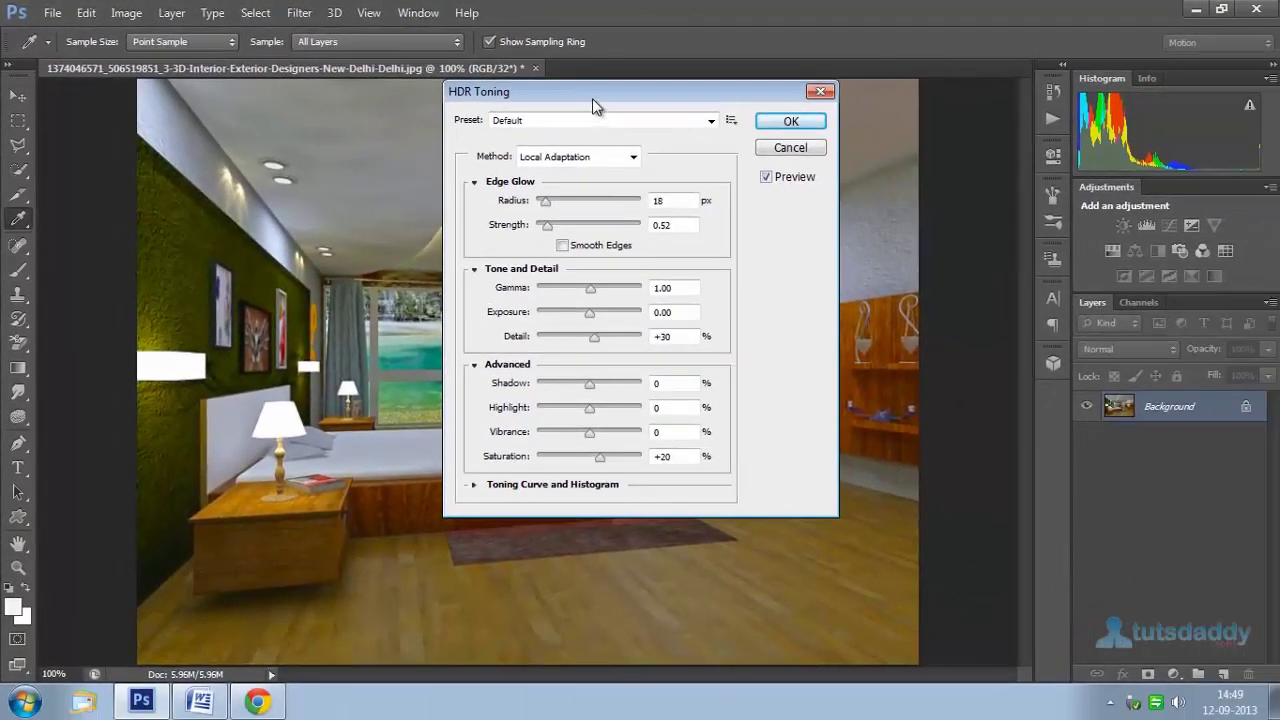
drag(592, 98, 868, 100)
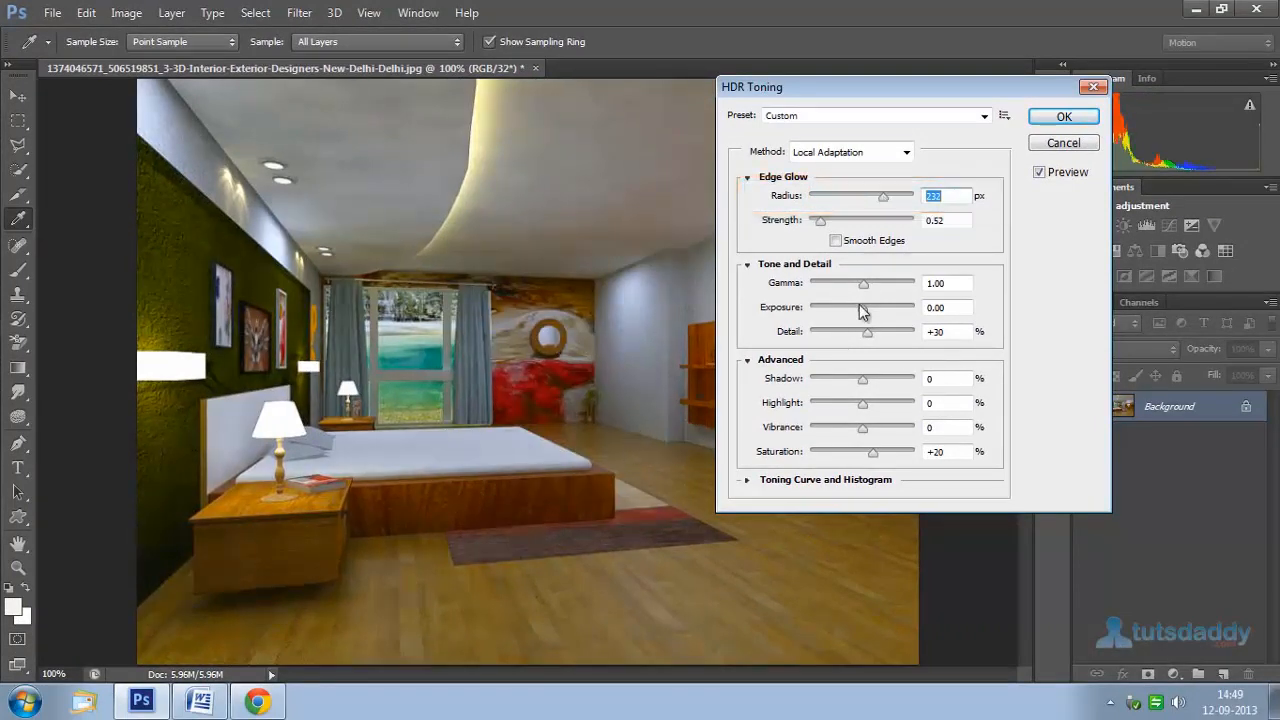
drag(872, 284, 868, 284)
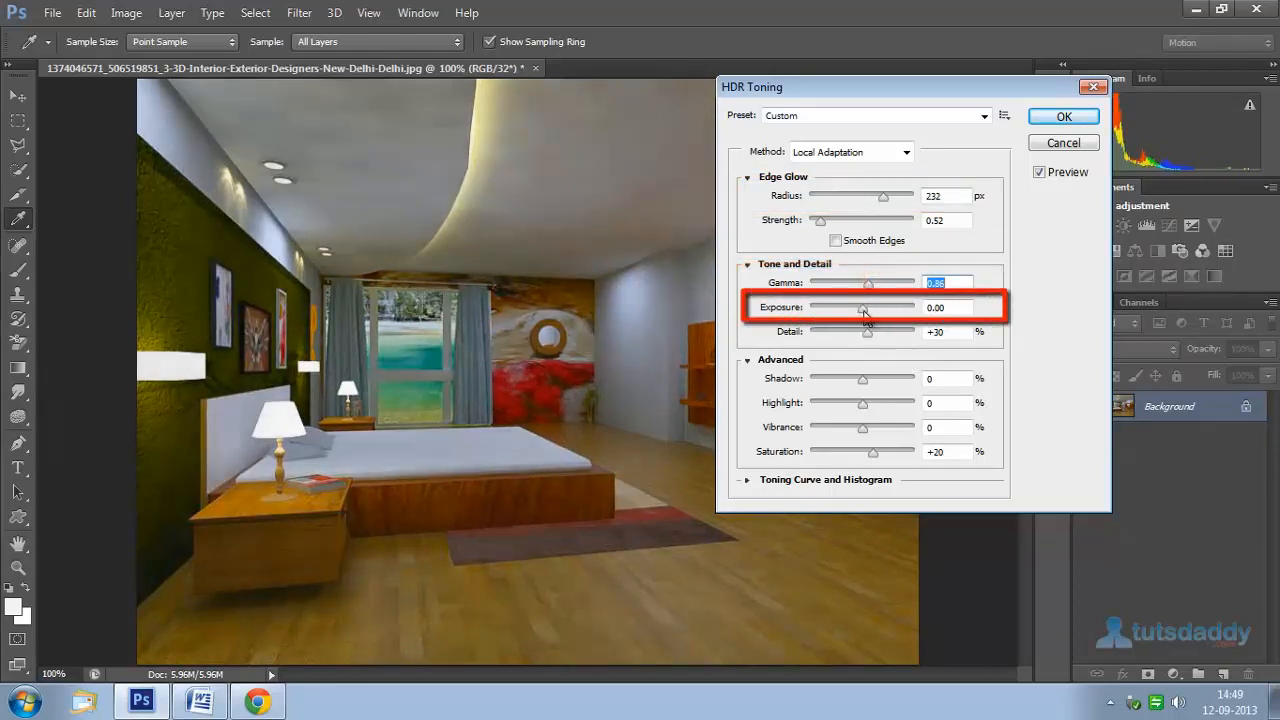
drag(868, 308, 873, 308)
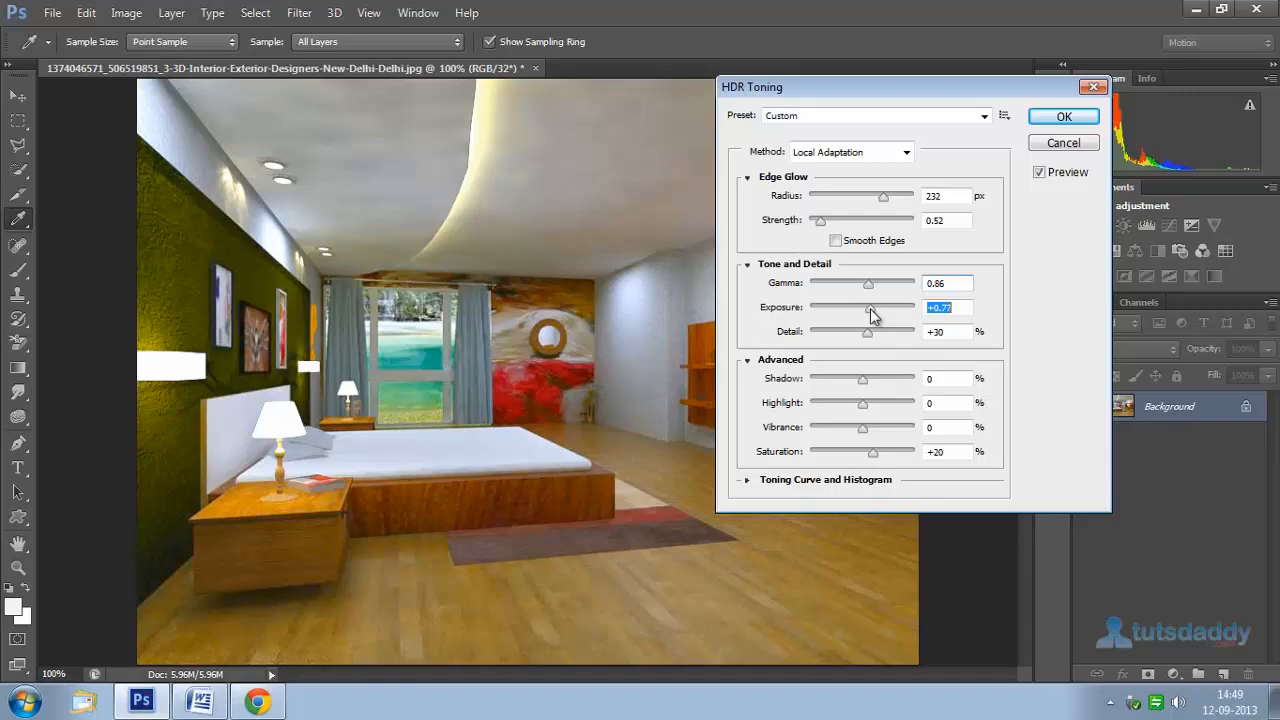
- Set Shadow about +23, Vibrance +21, bend the toning curve upward and apply
drag(864, 380, 878, 380)
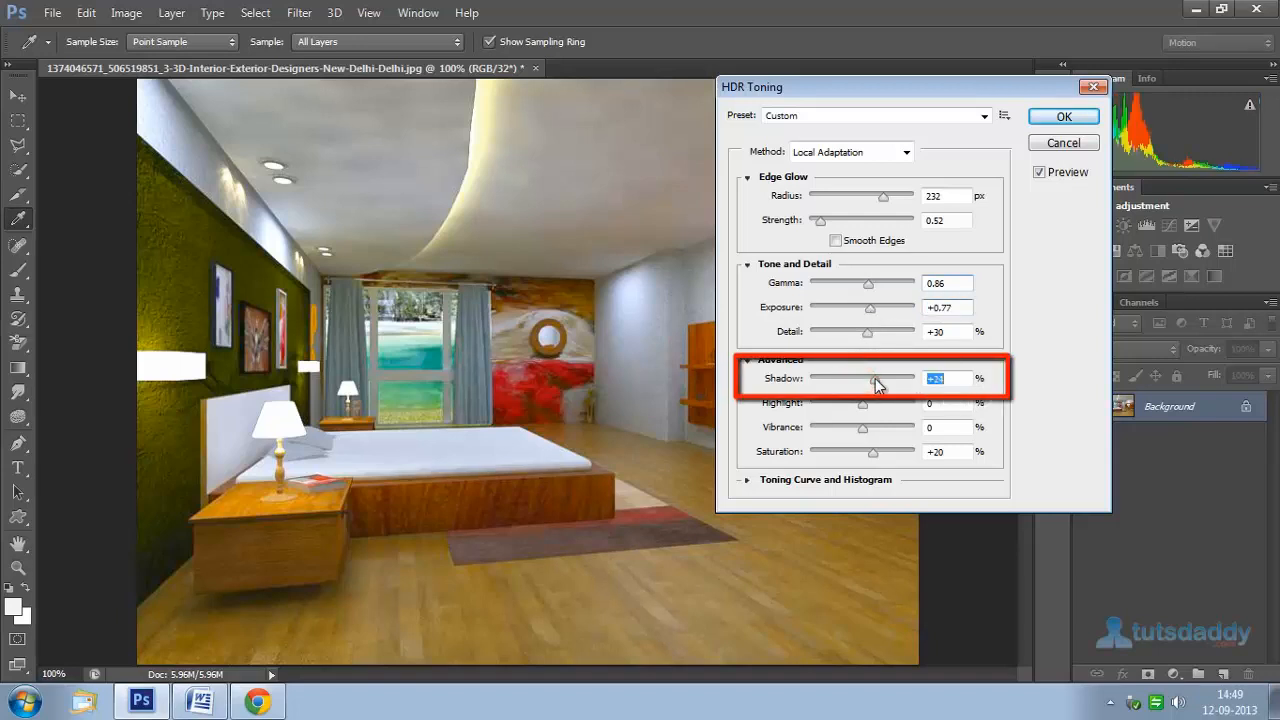
drag(862, 428, 875, 428)
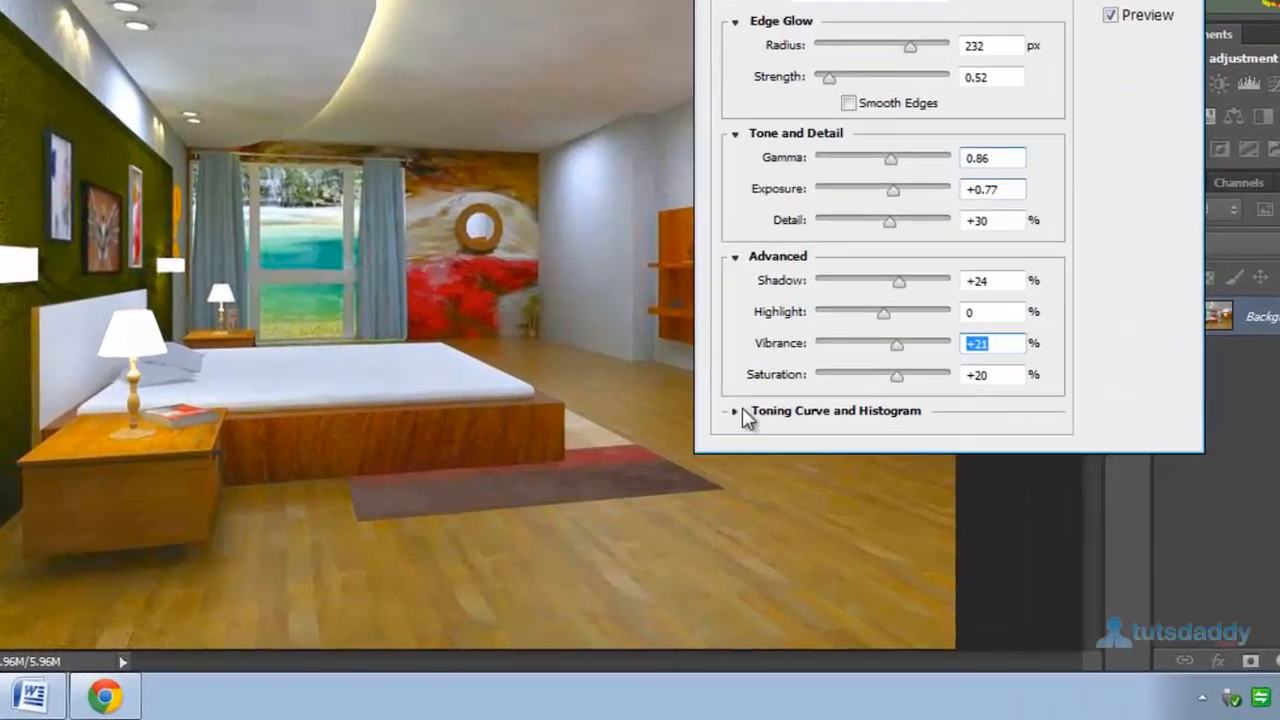
click(736, 412)
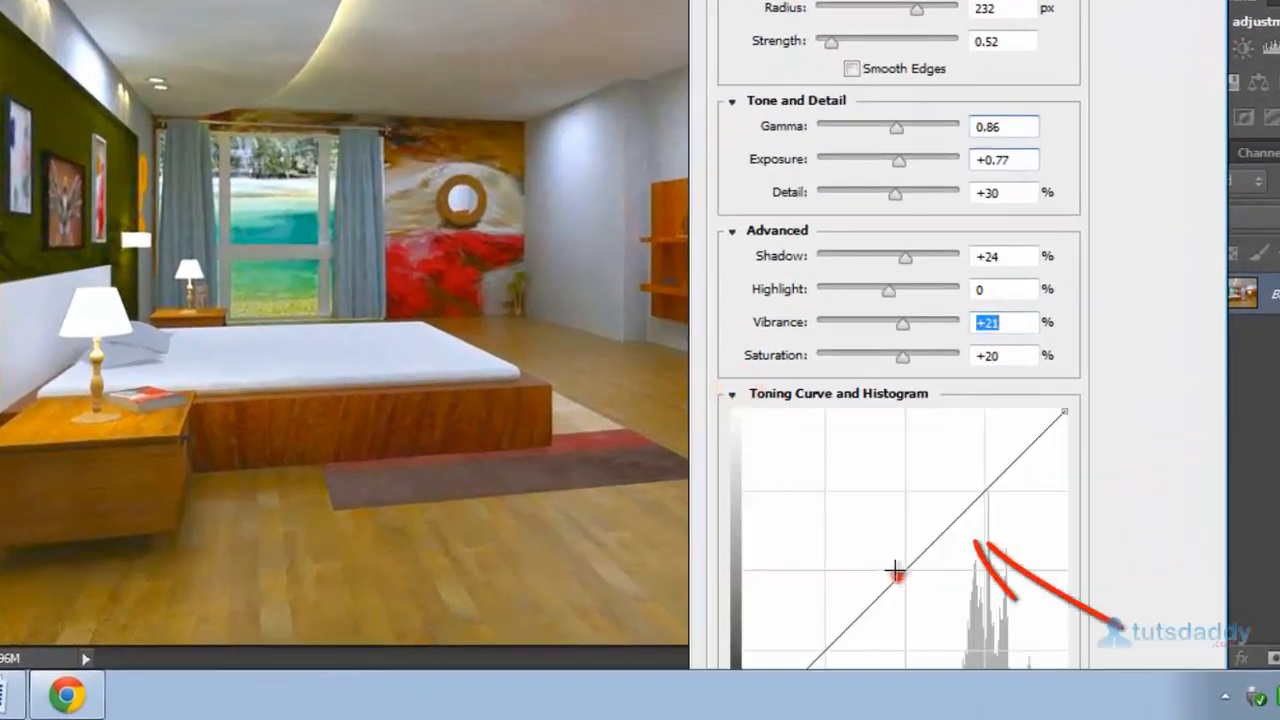
drag(895, 572, 895, 545)
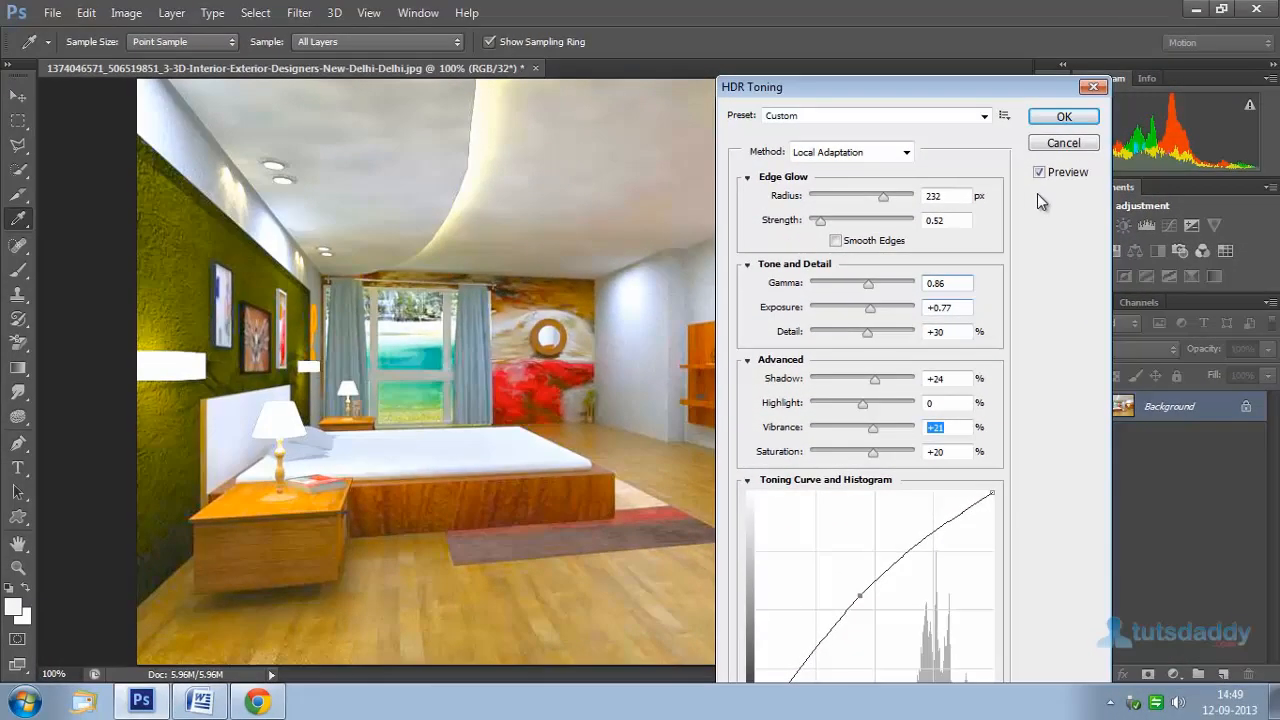
click(1064, 117)
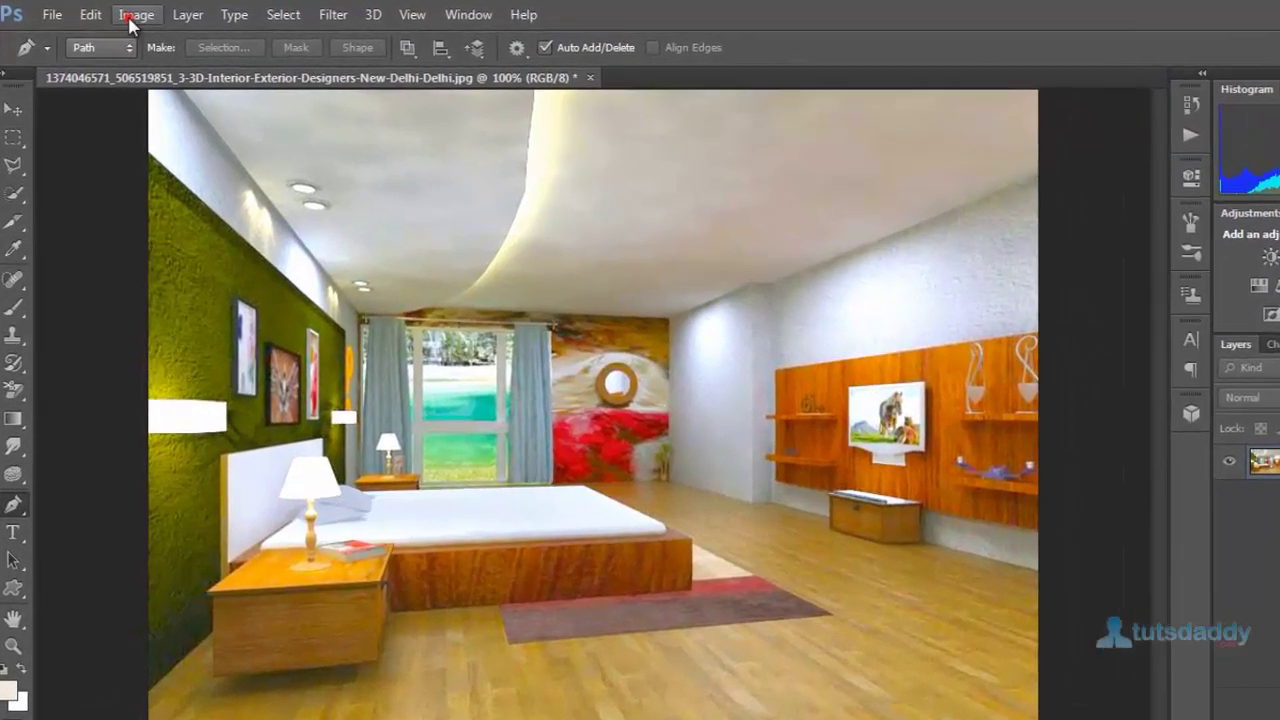
click(133, 14)
mouse_move(168, 68)
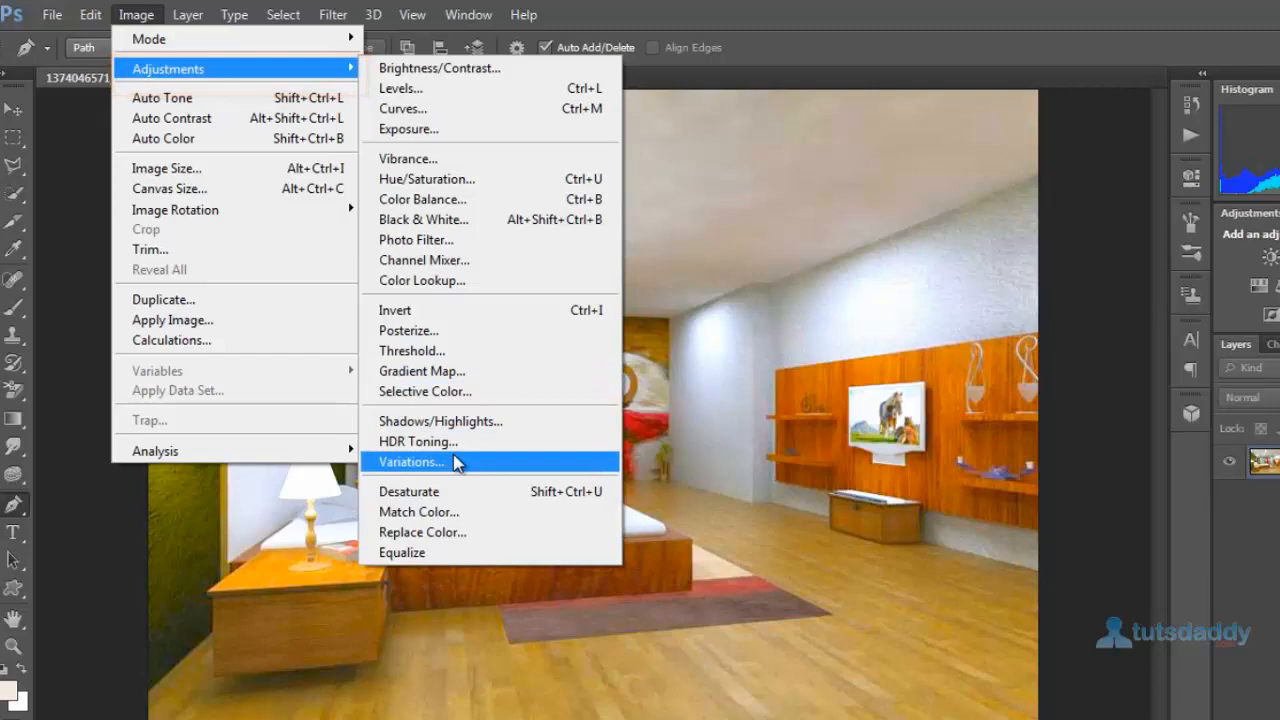
- Open Variations on Midtones and confirm the redder, warmer variation
click(410, 462)
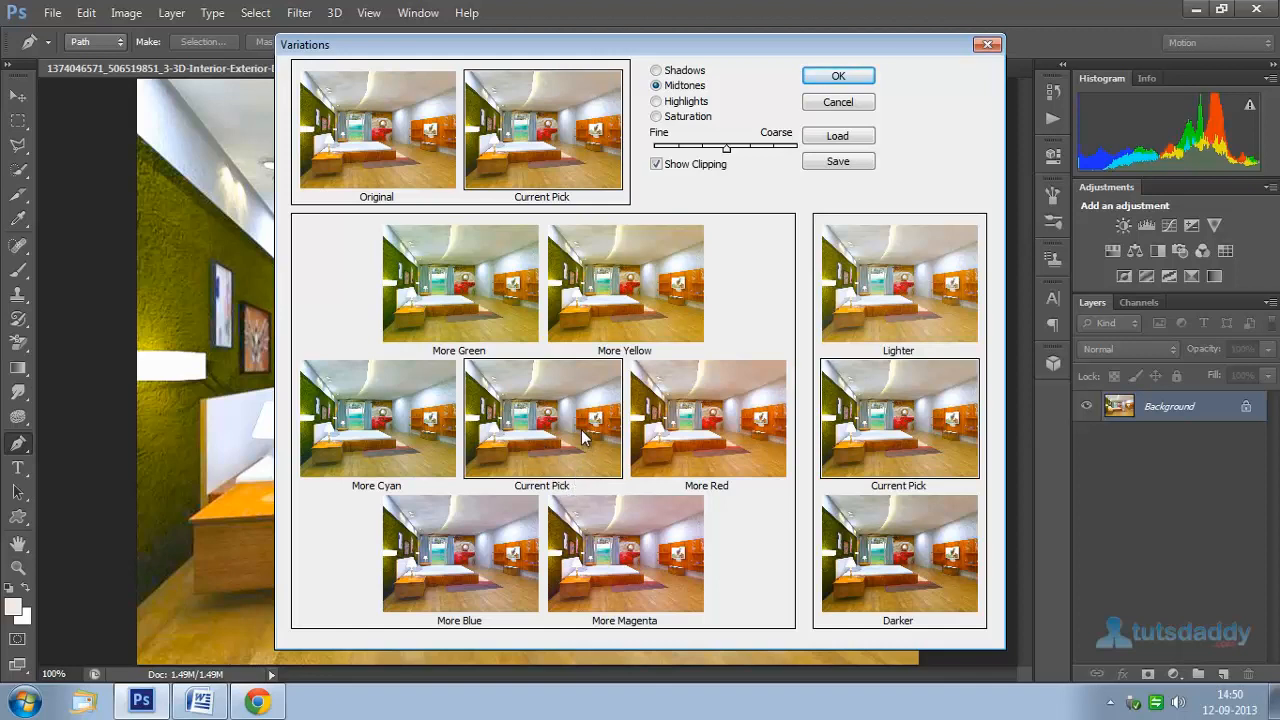
click(838, 76)
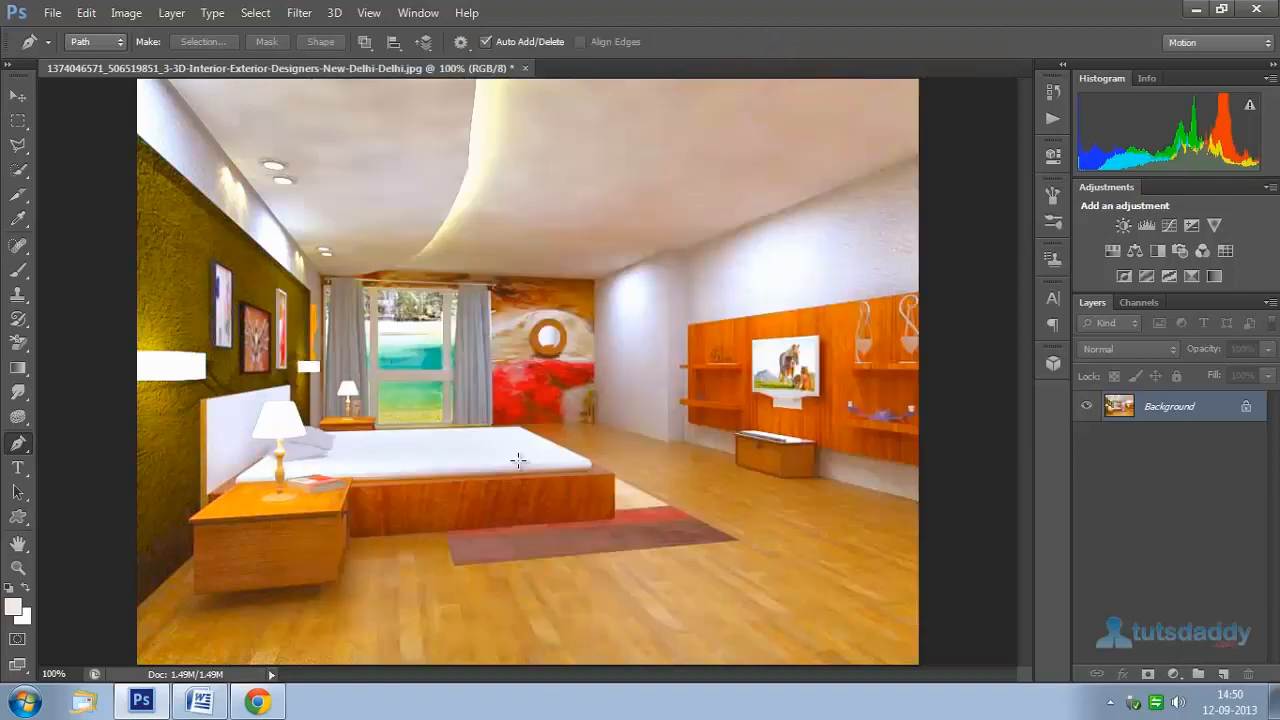